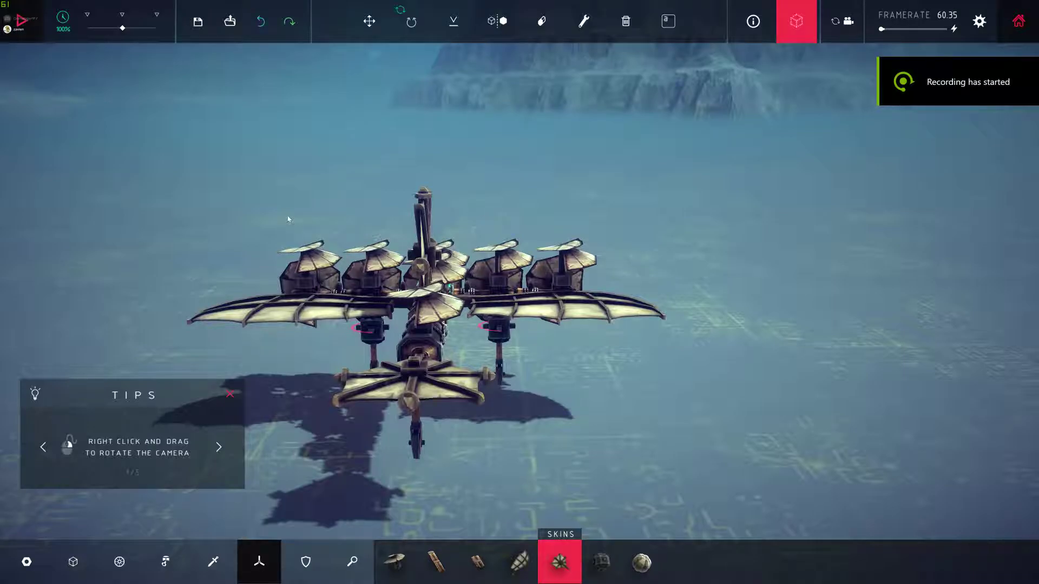
# Start the simulation so the propeller-winged flyer takes off and holds level flight.
pyautogui.click(22, 21)
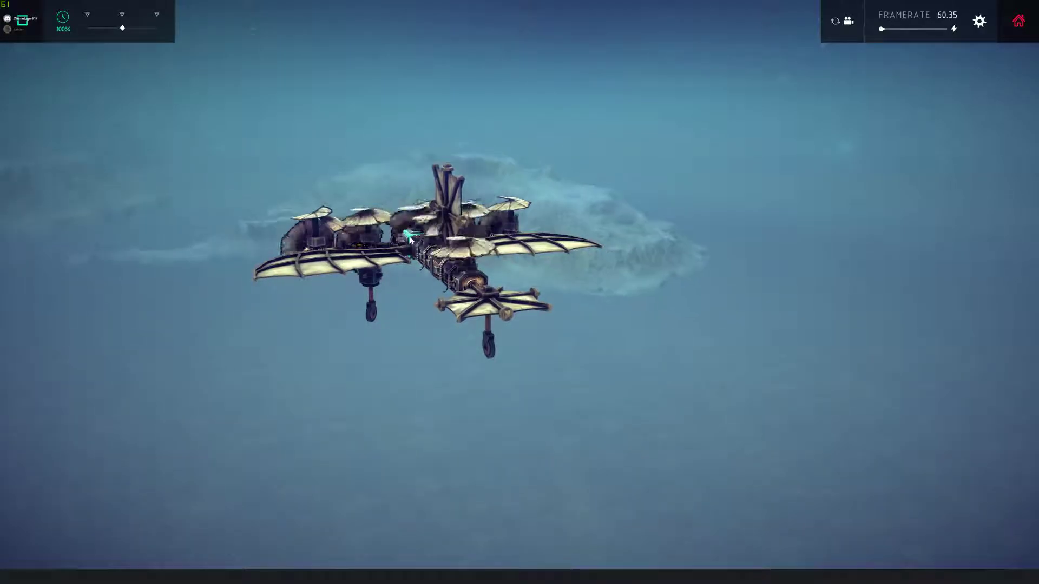
# Orbit the camera to view the flyer from behind over the craggy terrain.
pyautogui.moveTo(409, 241); pyautogui.dragTo(717, 218)
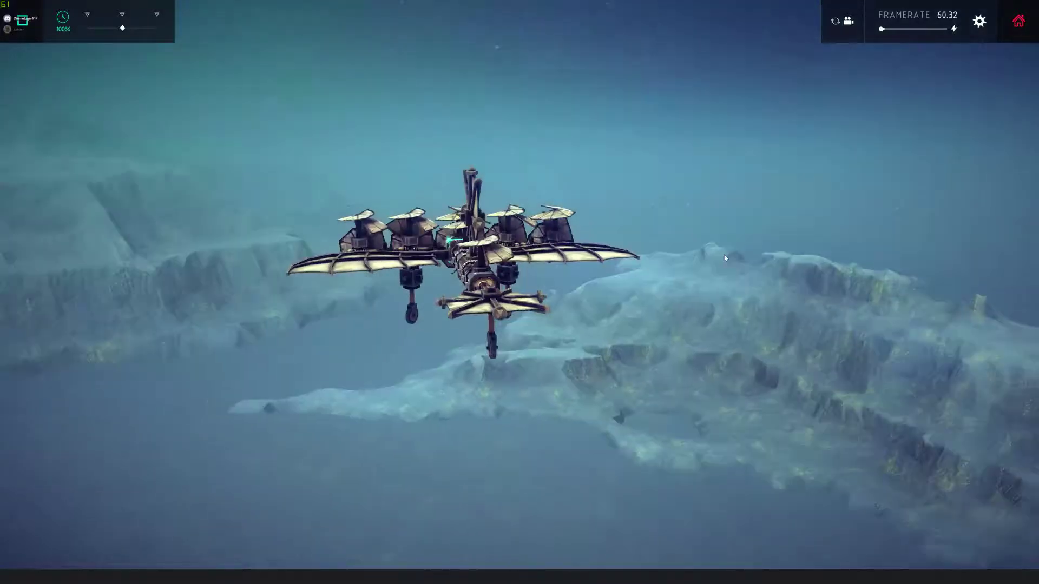